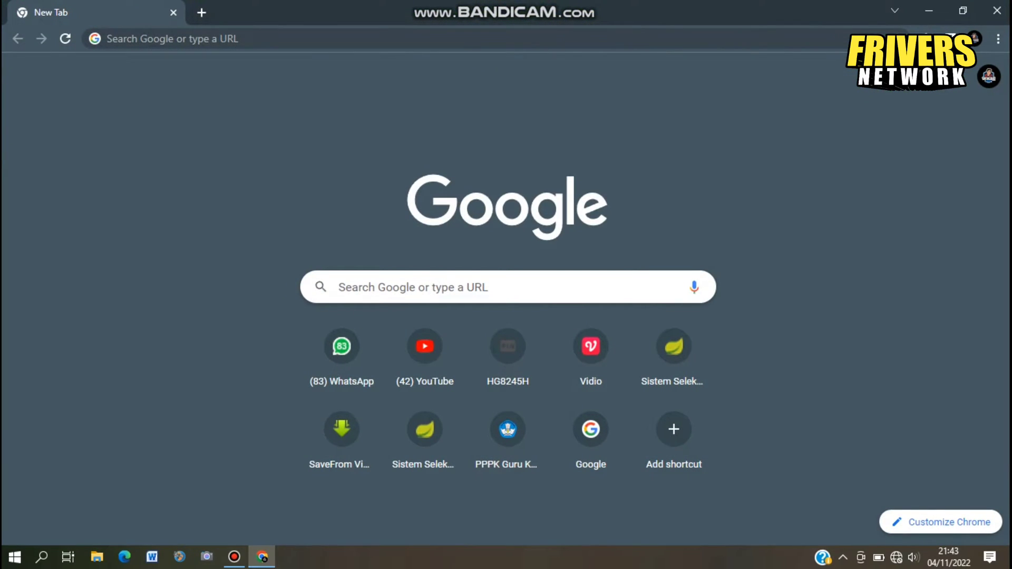
# Go to daftar-sscasn.bkn.go.id/login from the 'sscas' suggestion and accept the browser-and-camera alert
pyautogui.click(211, 39)
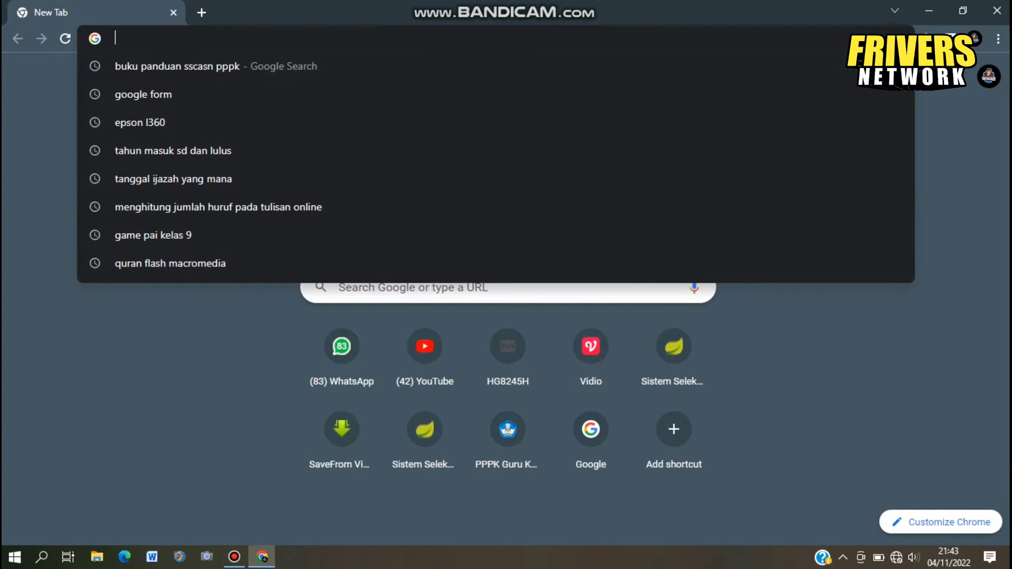
pyautogui.write('sscas')
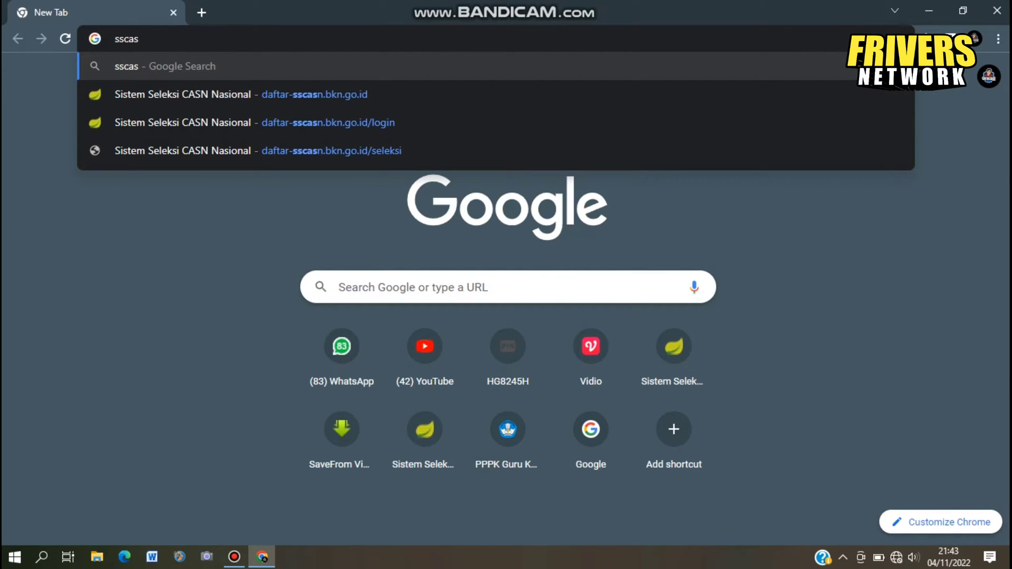
pyautogui.click(211, 95)
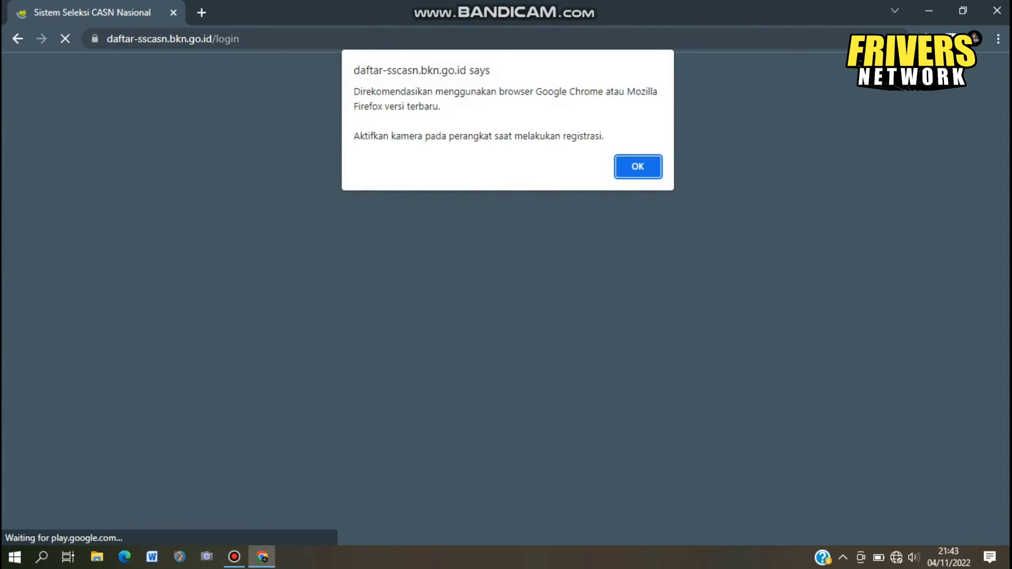
pyautogui.press('Return')
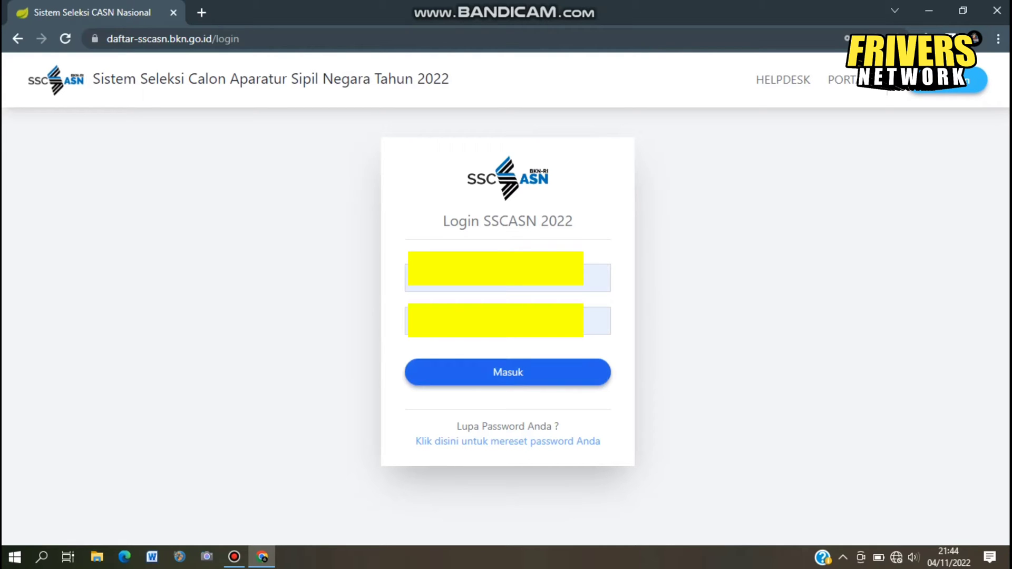
# Right-click on the filled-in Login SSCASN 2022 form
pyautogui.rightClick(496, 180)
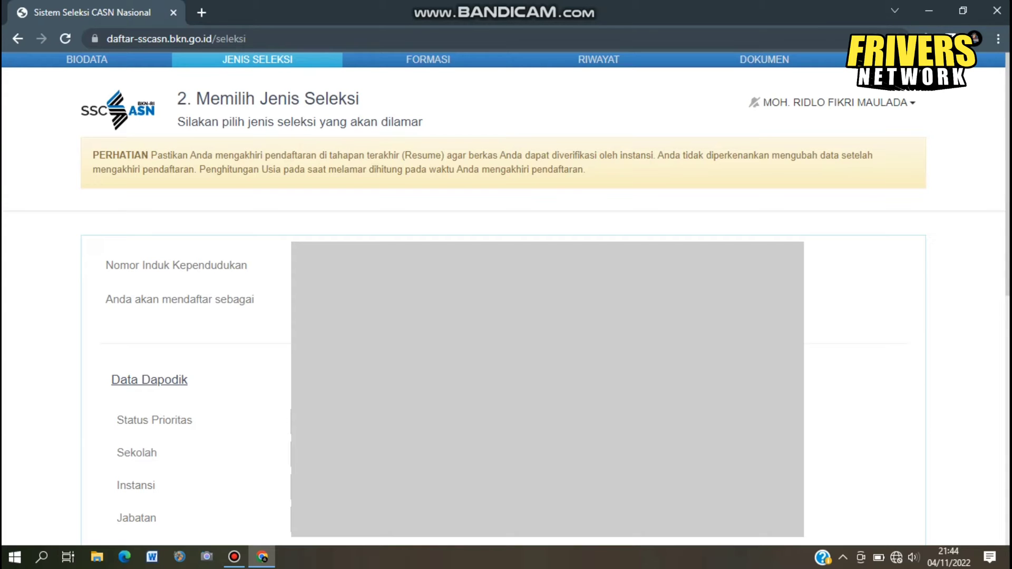
# Select S-1 PENDIDIKAN AGAMA ISLAM as Pendidikan and continue with Selanjutnya
pyautogui.scroll(-2, 506, 299)
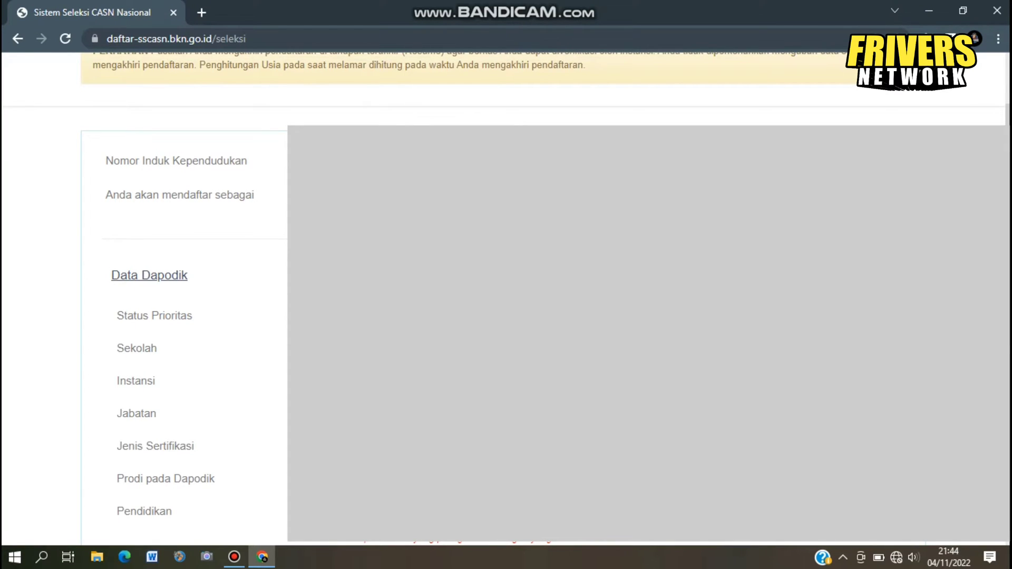
pyautogui.scroll(-3, 503, 298)
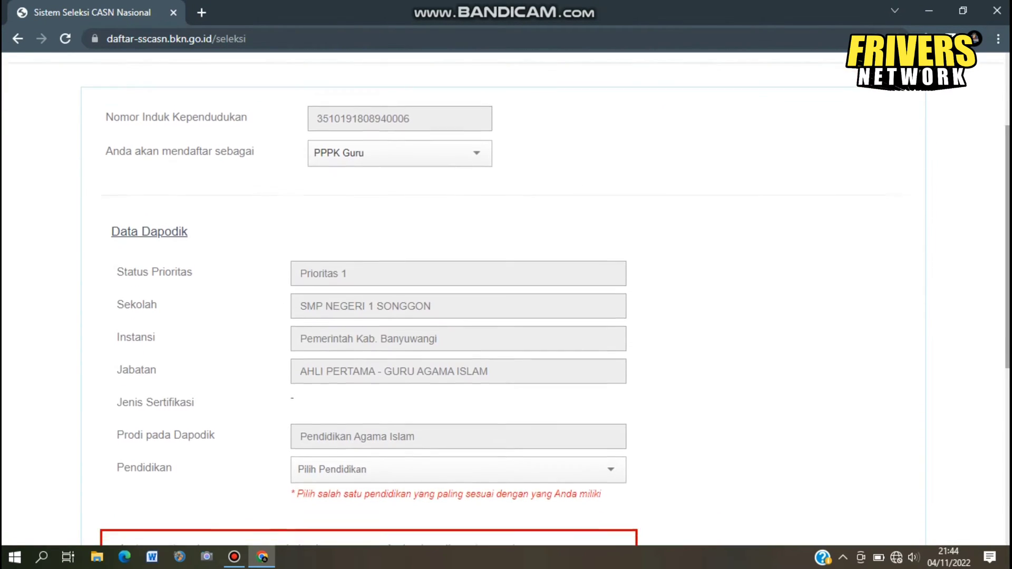
pyautogui.scroll(-2, 506, 301)
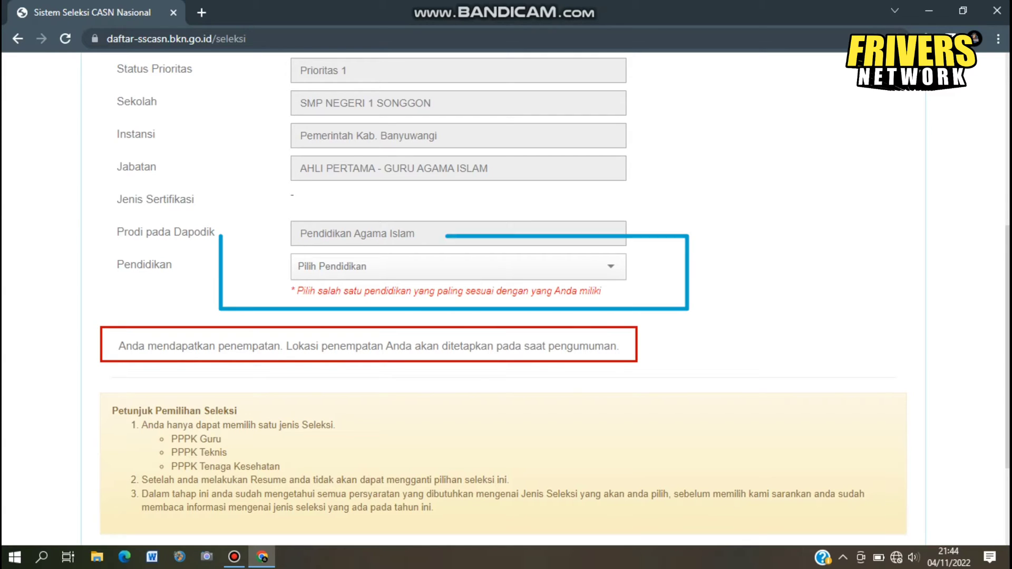
pyautogui.click(448, 266)
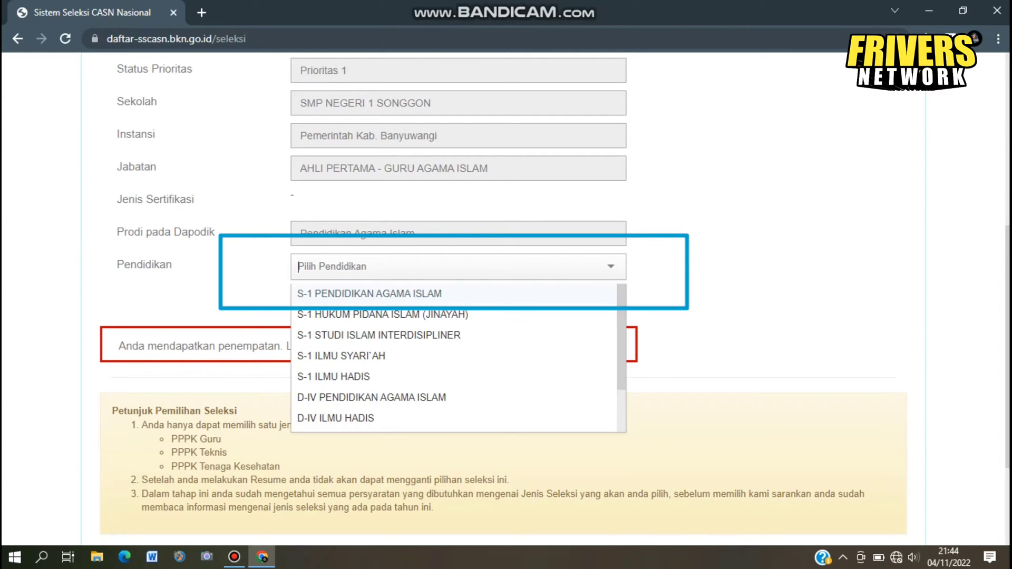
pyautogui.press('Return')
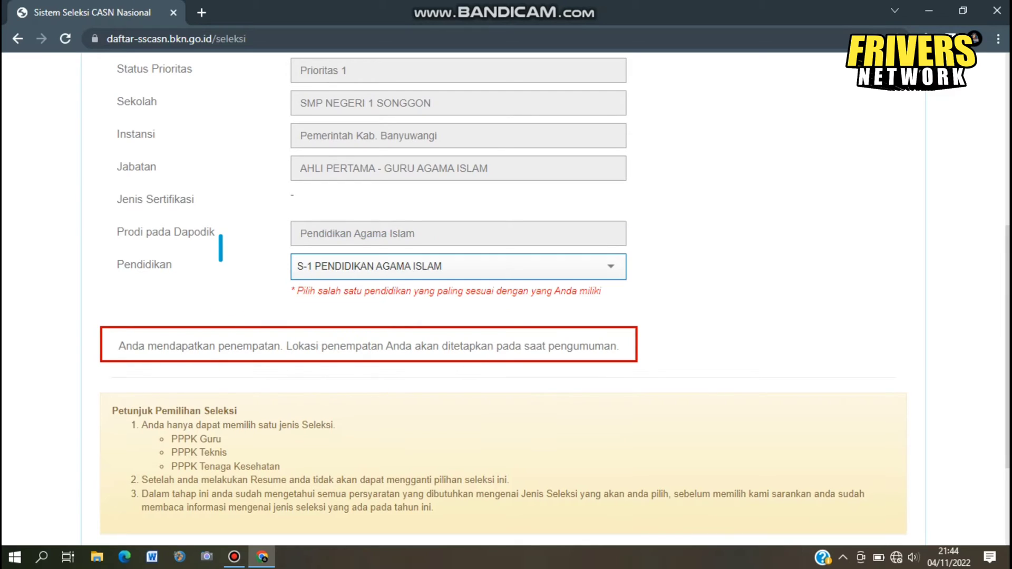
pyautogui.scroll(-2, 506, 295)
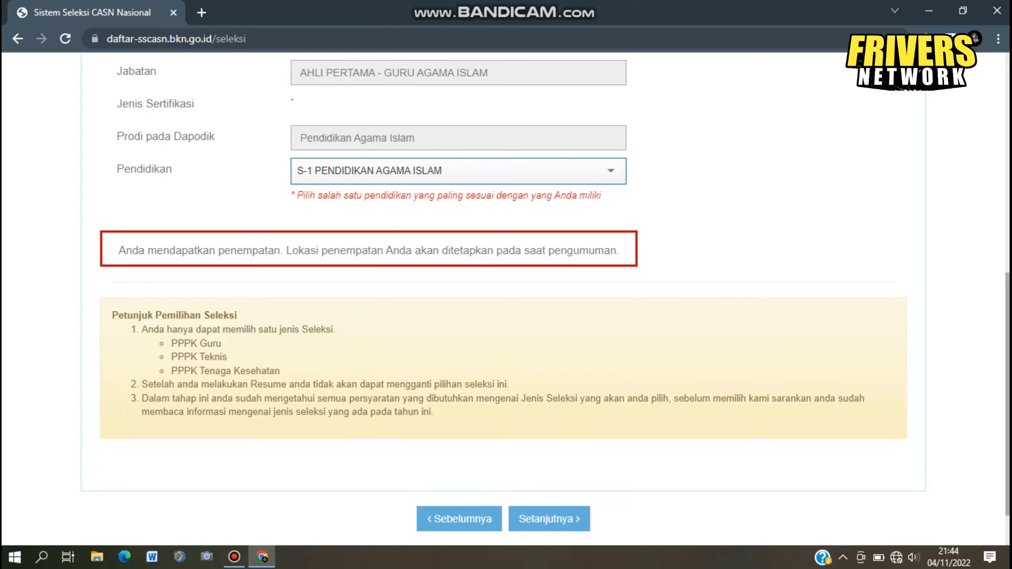
pyautogui.scroll(-1, 493, 293)
pyautogui.click(549, 459)
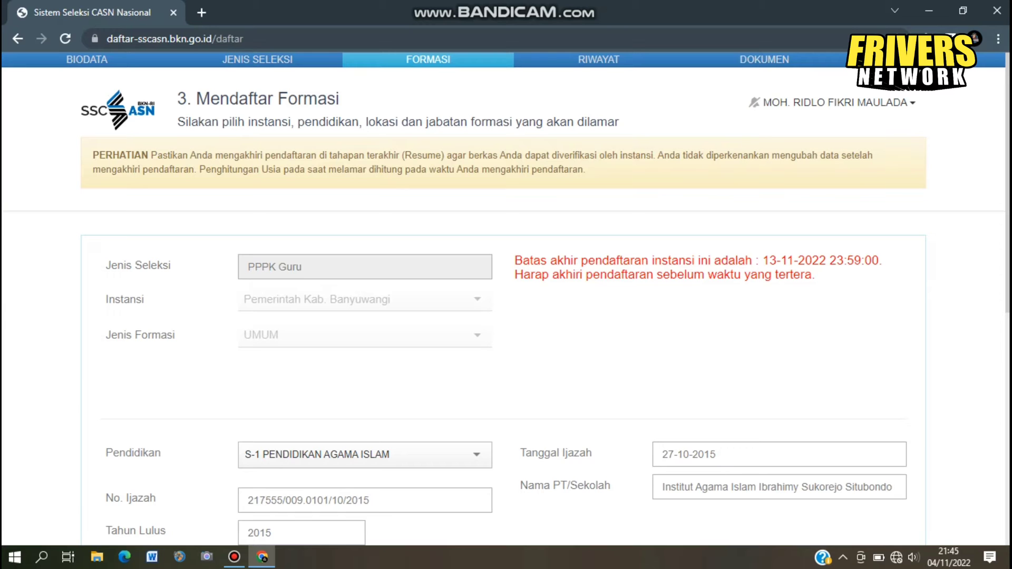
# Enter the CAPTCHA code 7388 and submit the Formasi step
pyautogui.scroll(-3, 506, 298)
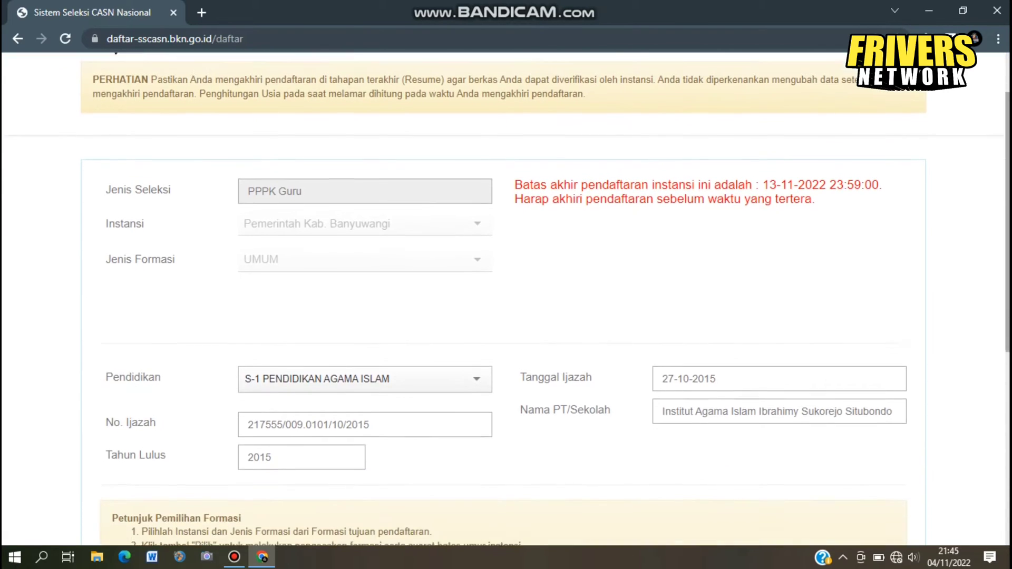
pyautogui.scroll(-3, 506, 299)
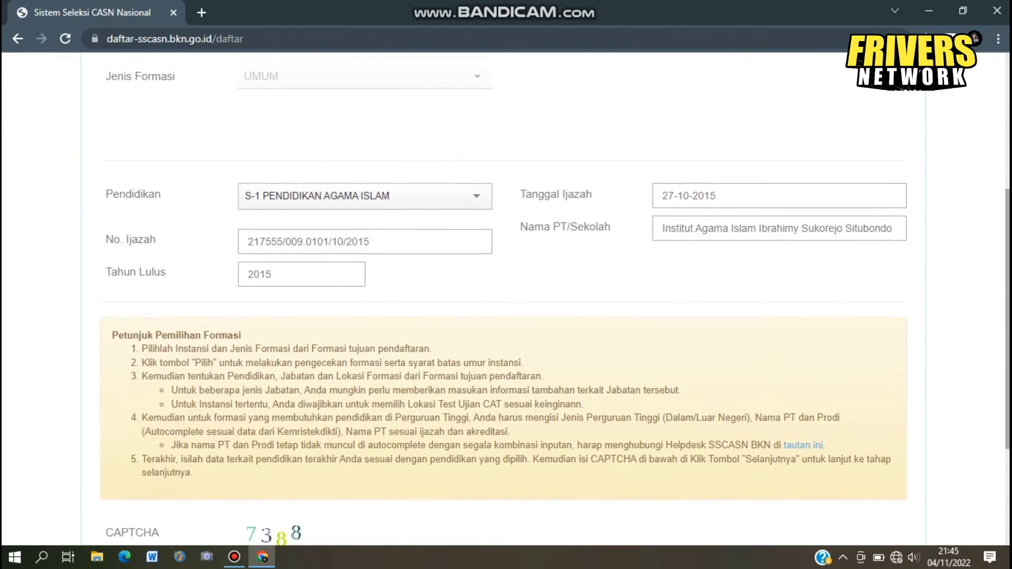
pyautogui.scroll(-2, 506, 299)
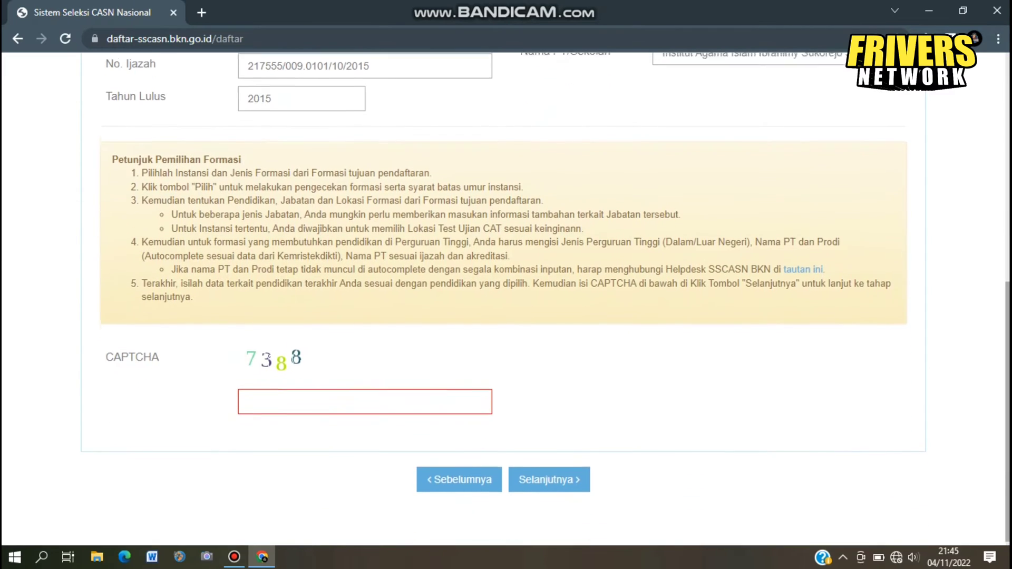
pyautogui.click(365, 396)
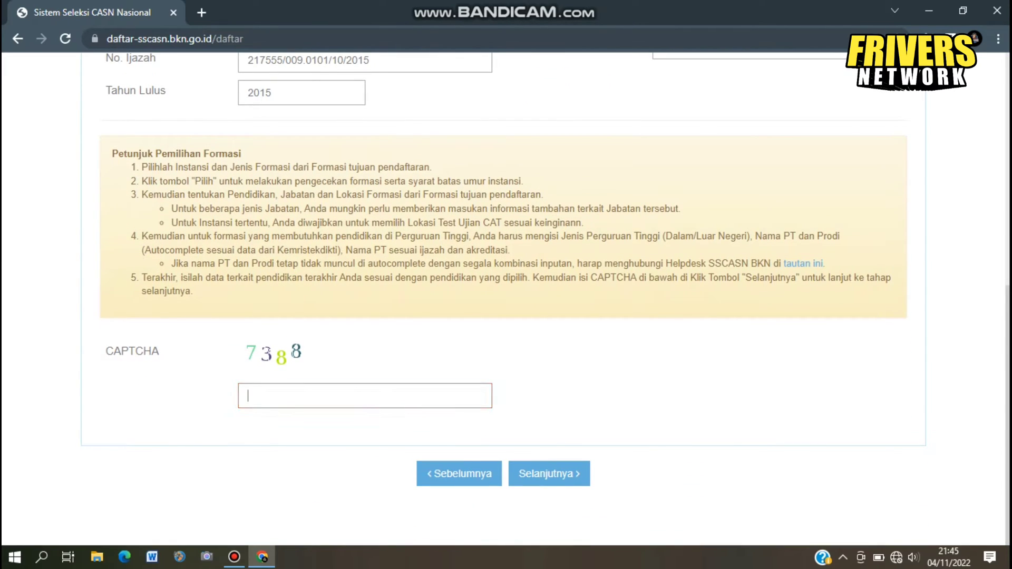
pyautogui.write('7388')
pyautogui.press('Return')
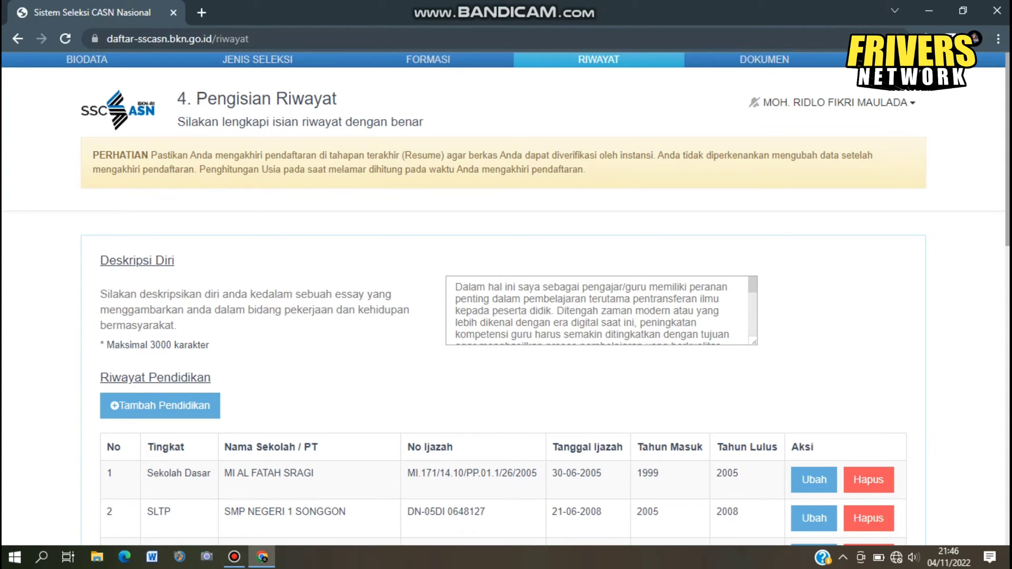
# Open the Tambah Pendidikan form under Riwayat Pendidikan
pyautogui.scroll(-1, 507, 300)
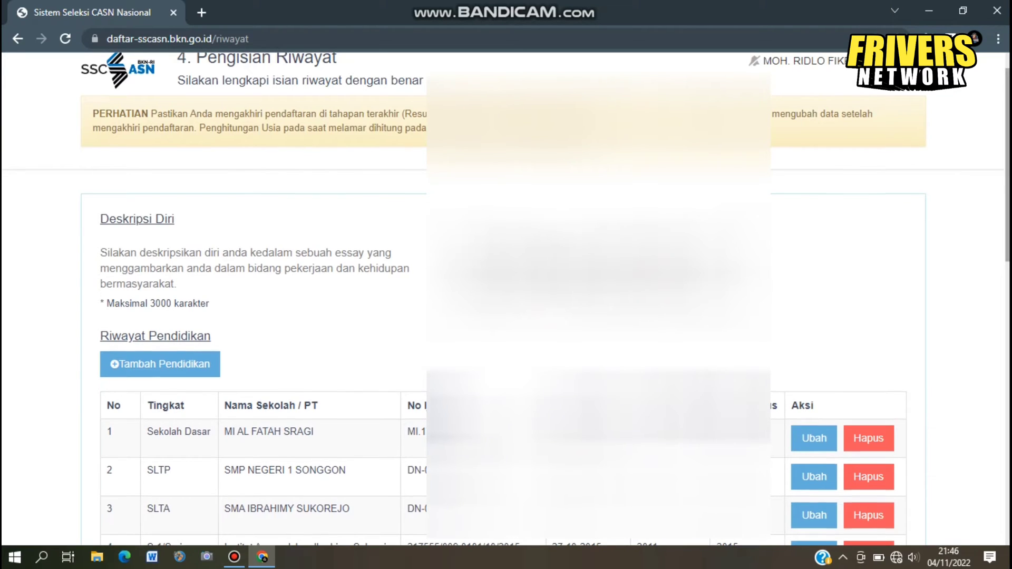
pyautogui.scroll(-2, 506, 300)
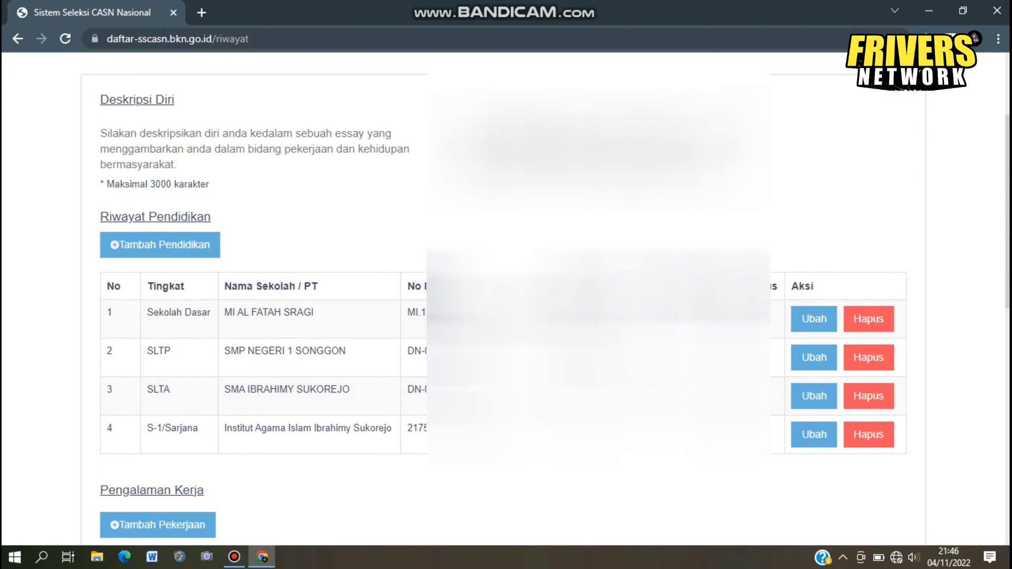
pyautogui.click(160, 246)
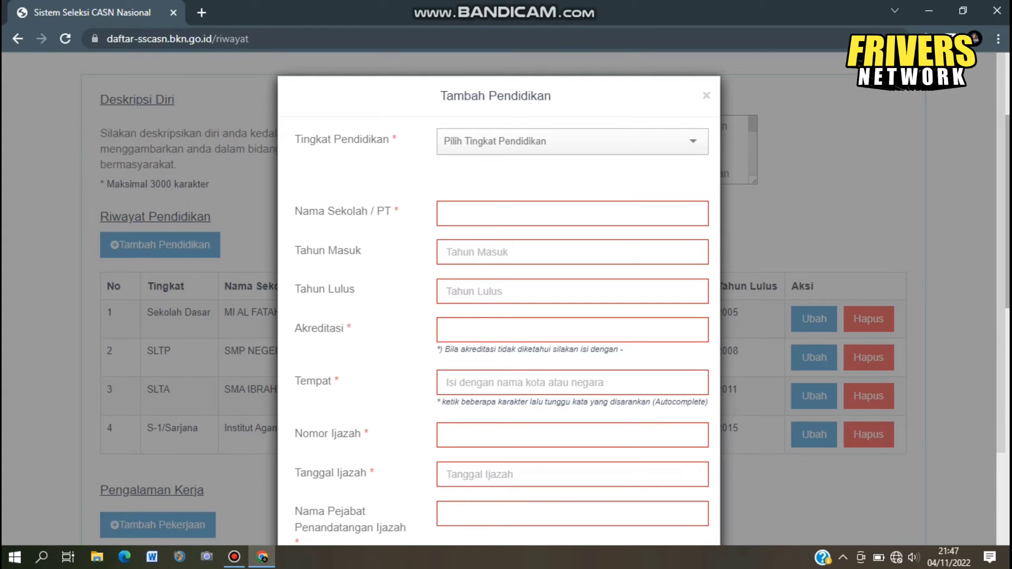
# Close the month picker and cancel the Tambah Pendidikan form with Batal
pyautogui.moveTo(1008, 212); pyautogui.dragTo(1008, 226)
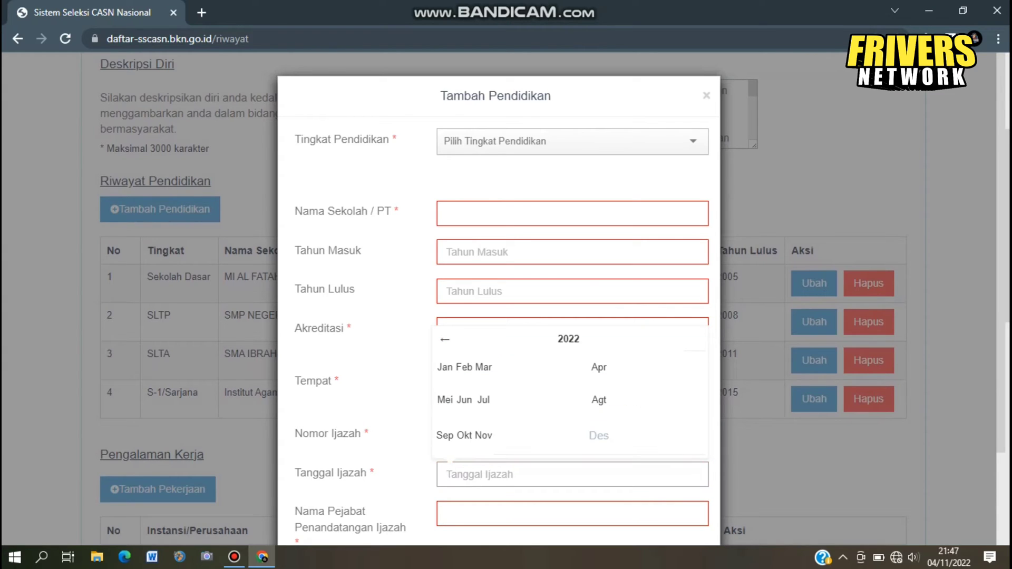
pyautogui.click(475, 513)
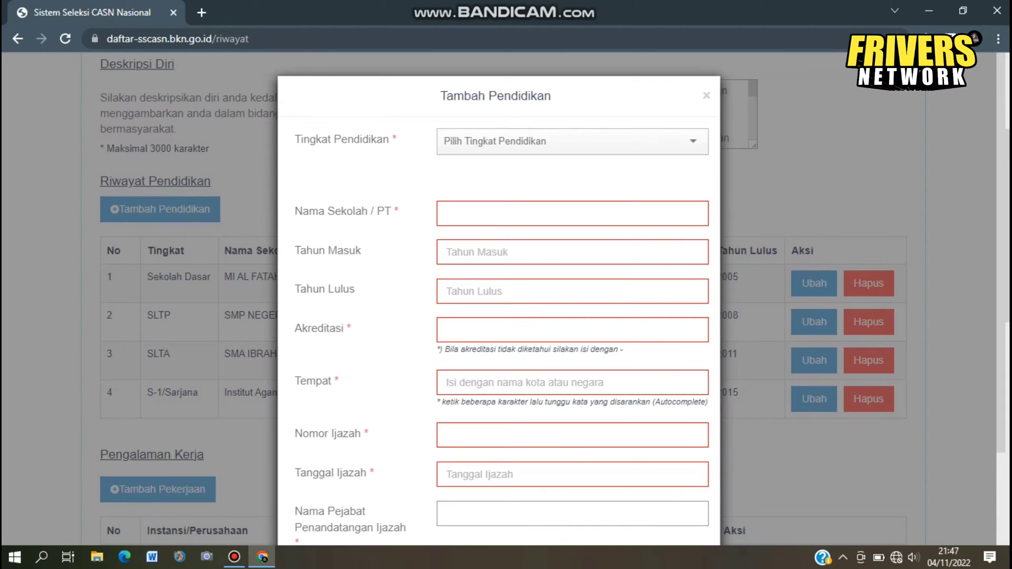
pyautogui.scroll(-2, 499, 296)
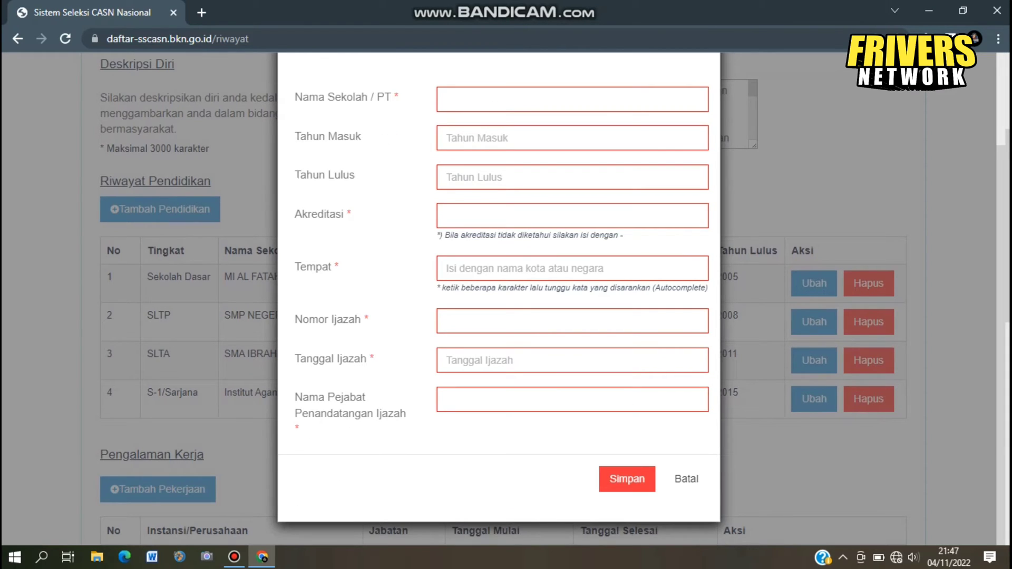
pyautogui.click(687, 479)
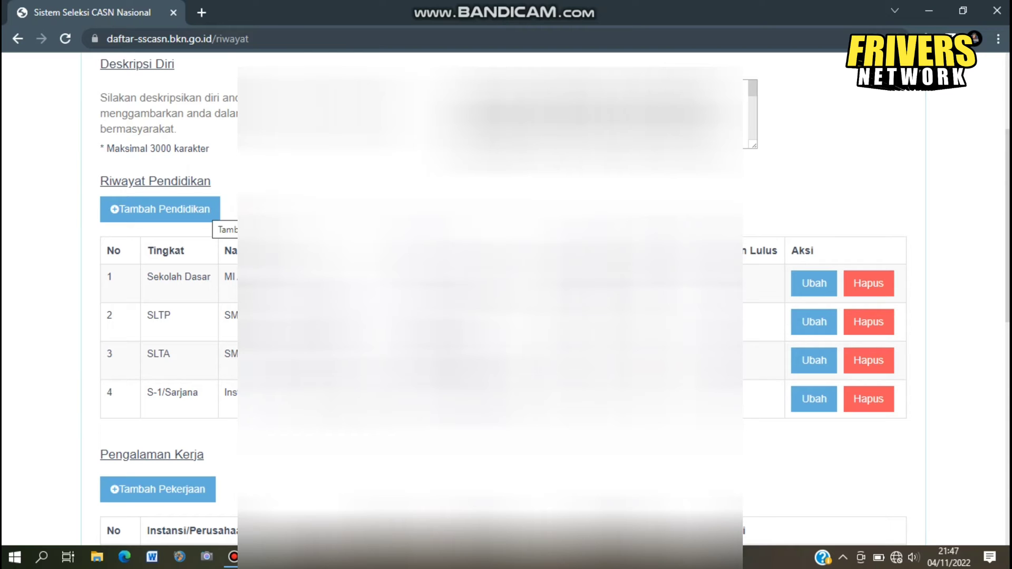
# Open Tambah Pekerjaan, visit its decree Nomor, date and official fields, then cancel it unsaved
pyautogui.scroll(-3, 504, 300)
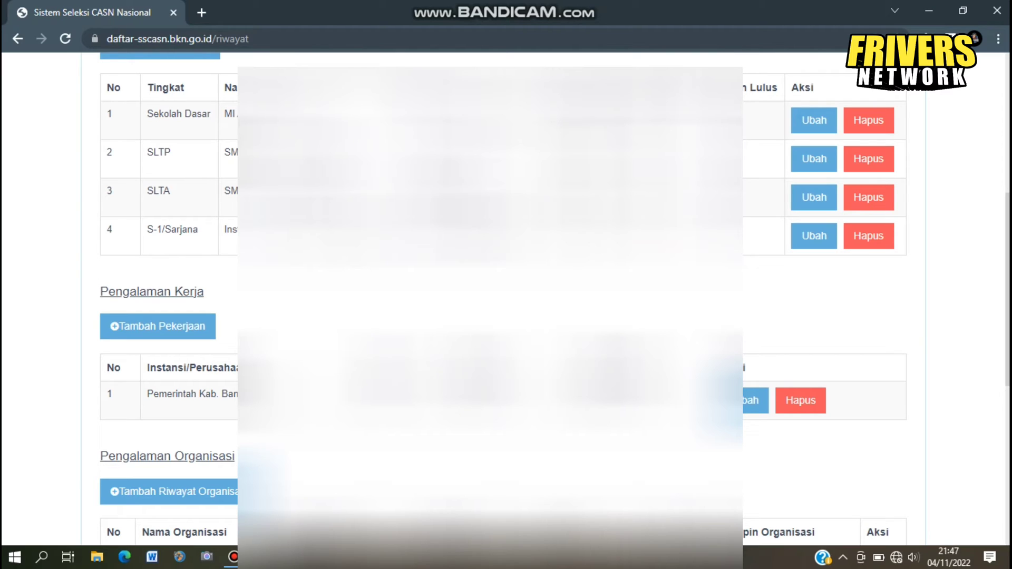
pyautogui.click(158, 326)
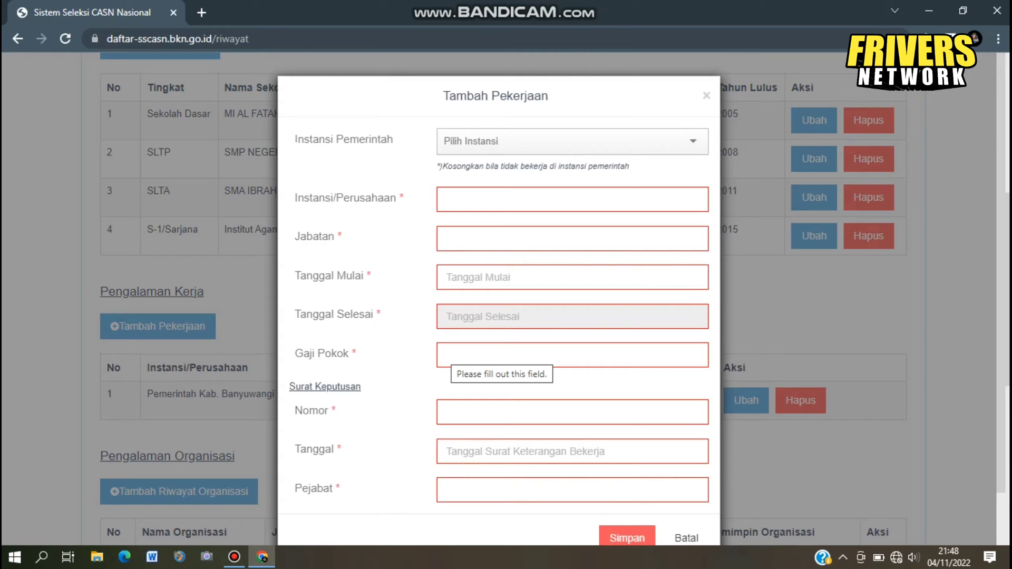
pyautogui.click(573, 412)
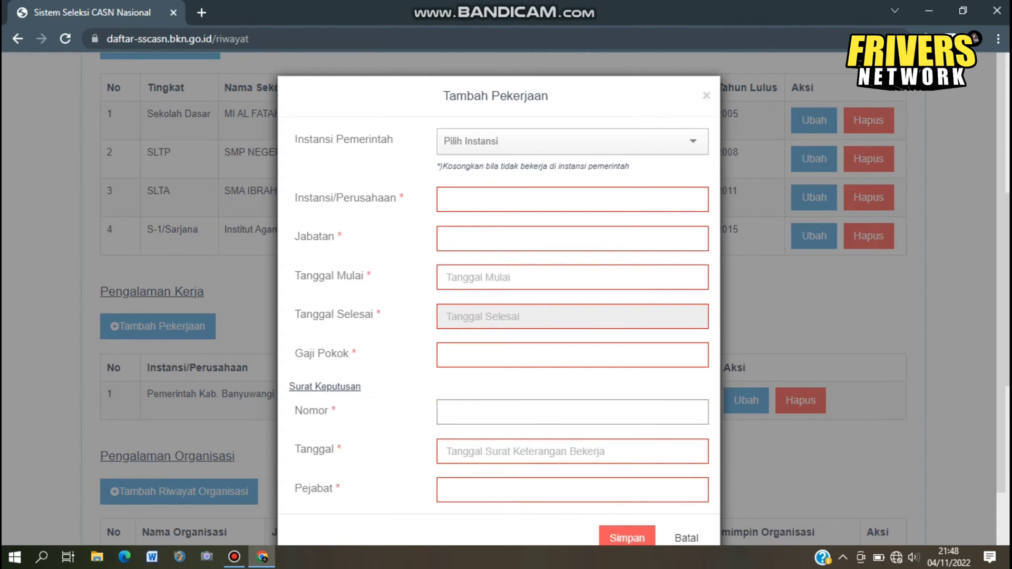
pyautogui.click(447, 451)
pyautogui.click(573, 490)
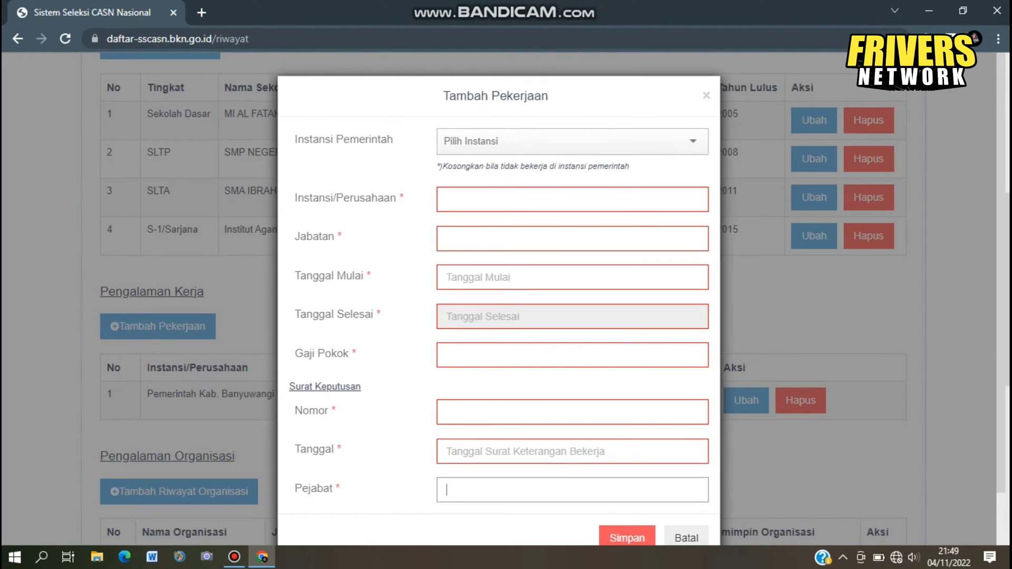
pyautogui.click(686, 538)
pyautogui.scroll(-3, 503, 299)
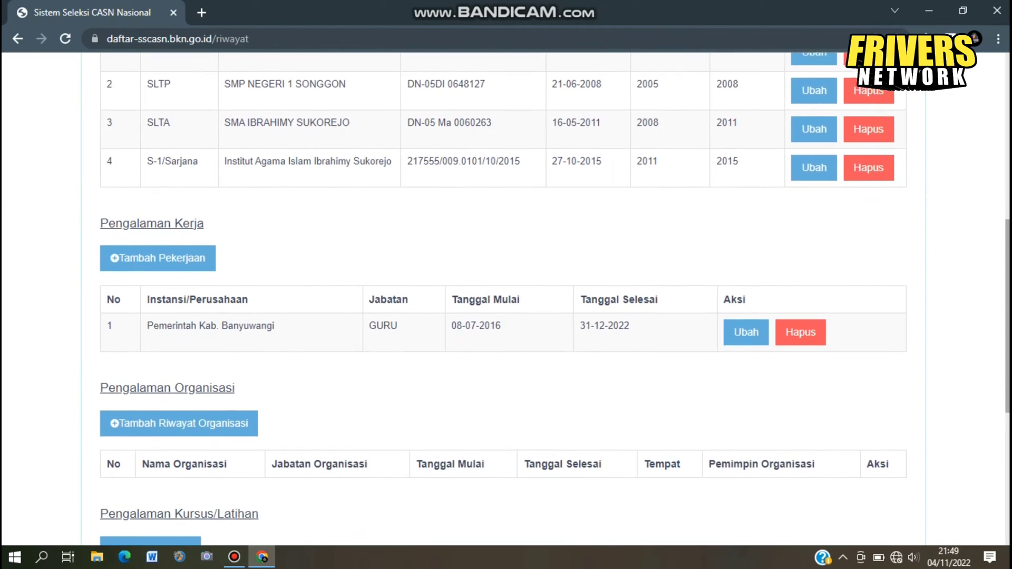
pyautogui.scroll(-3, 503, 299)
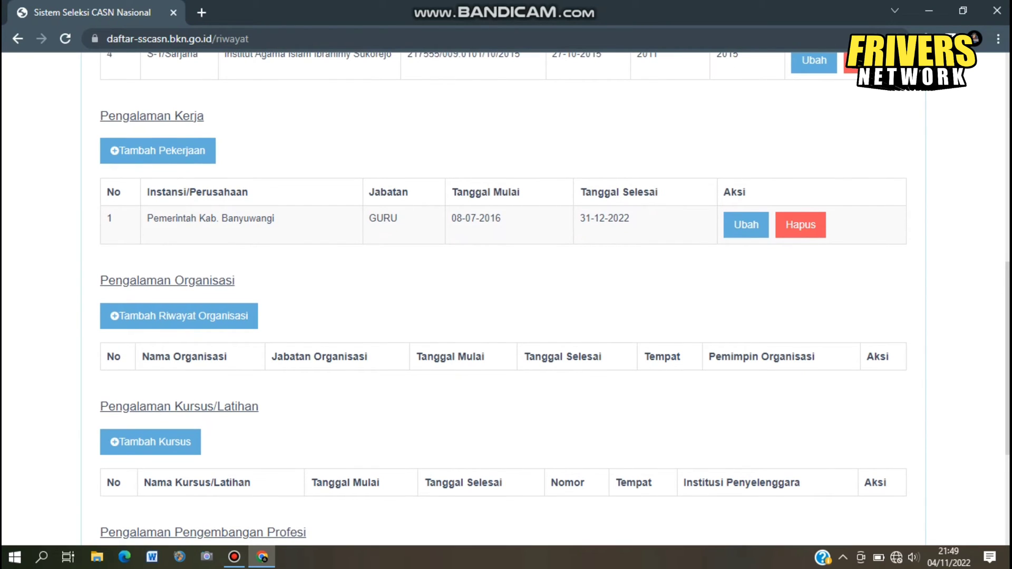
pyautogui.scroll(-3, 504, 299)
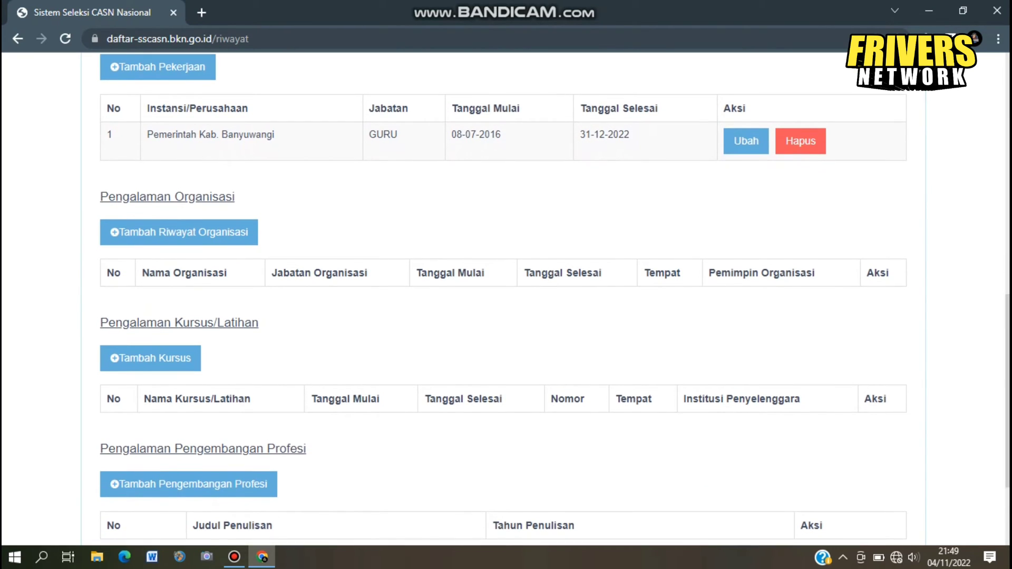
pyautogui.scroll(1, 503, 299)
pyautogui.scroll(-1, 503, 299)
pyautogui.moveTo(1008, 391); pyautogui.dragTo(1008, 414)
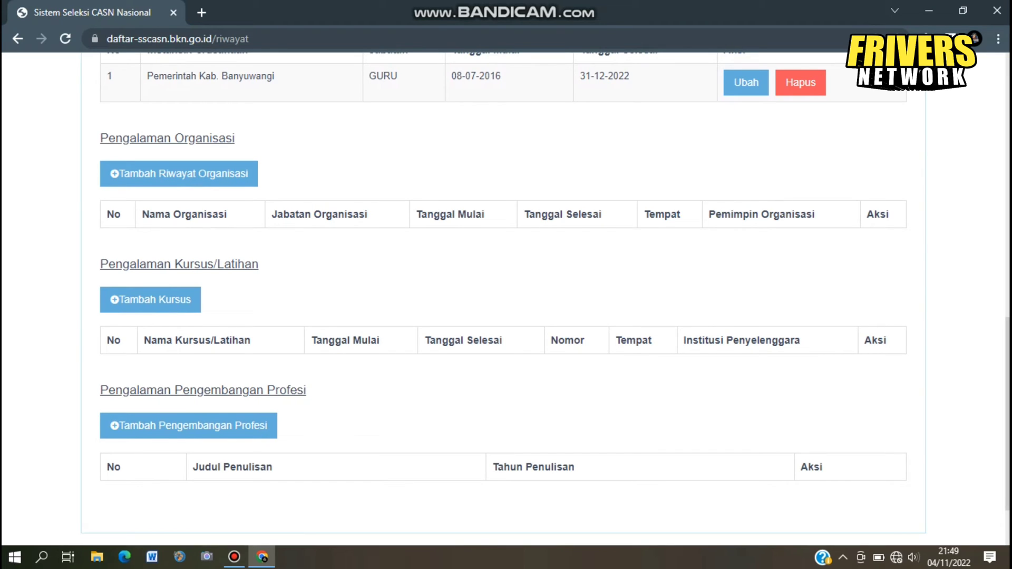
pyautogui.scroll(-3, 1008, 414)
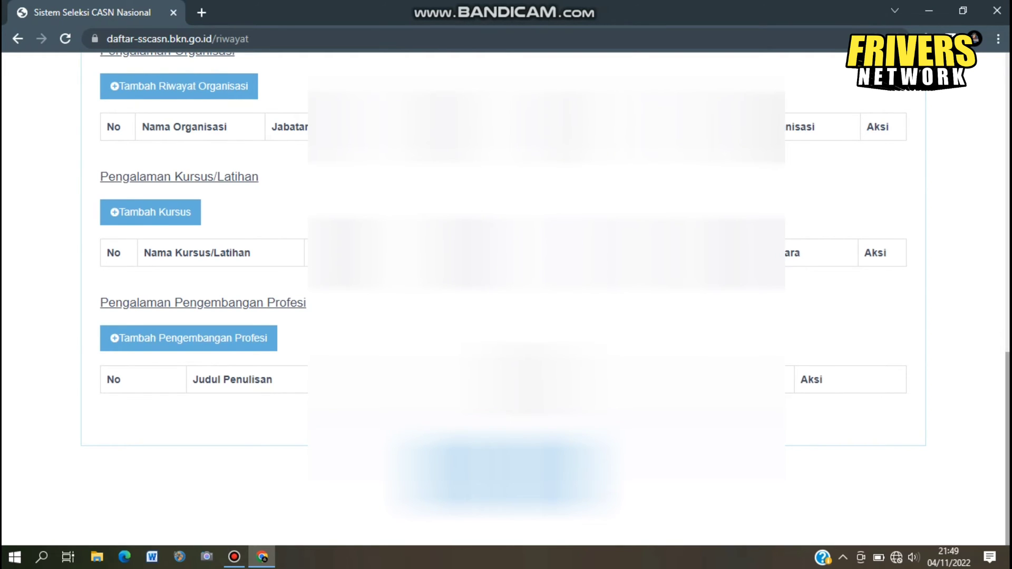
pyautogui.scroll(8, 507, 295)
pyautogui.scroll(1, 506, 295)
pyautogui.scroll(-8, 506, 295)
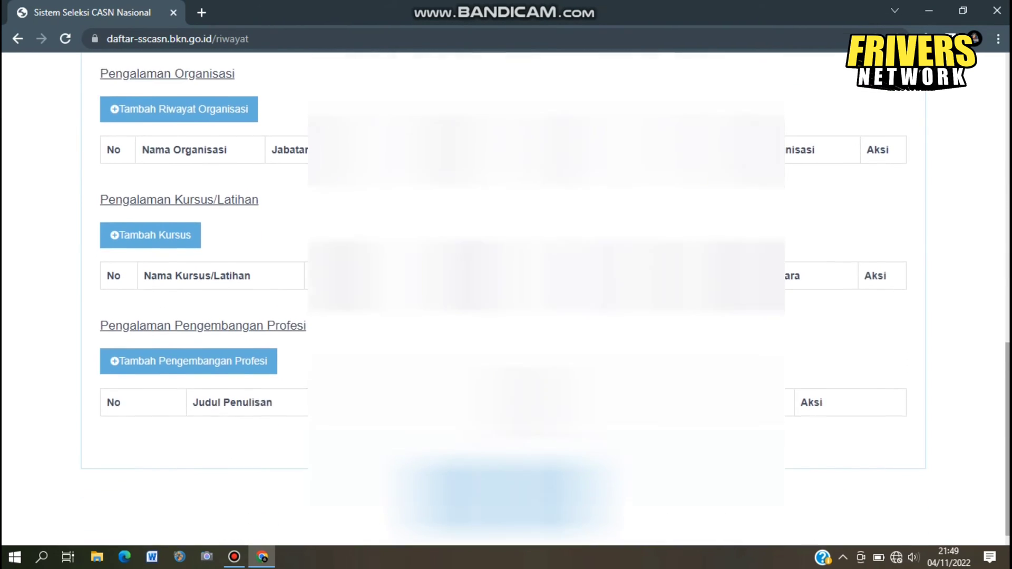
pyautogui.scroll(-1, 506, 295)
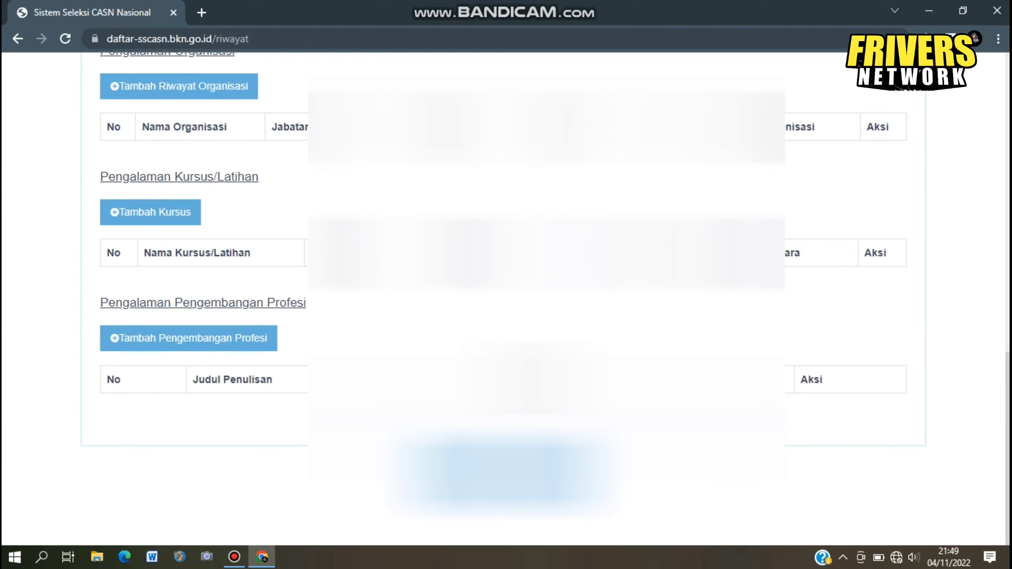
pyautogui.scroll(10, 506, 295)
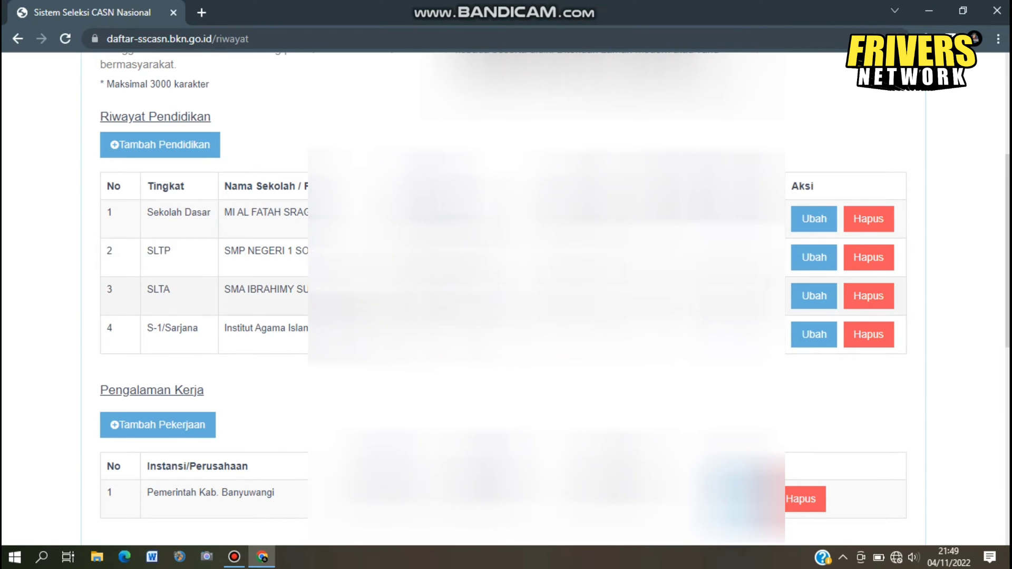
pyautogui.scroll(-9, 110, 344)
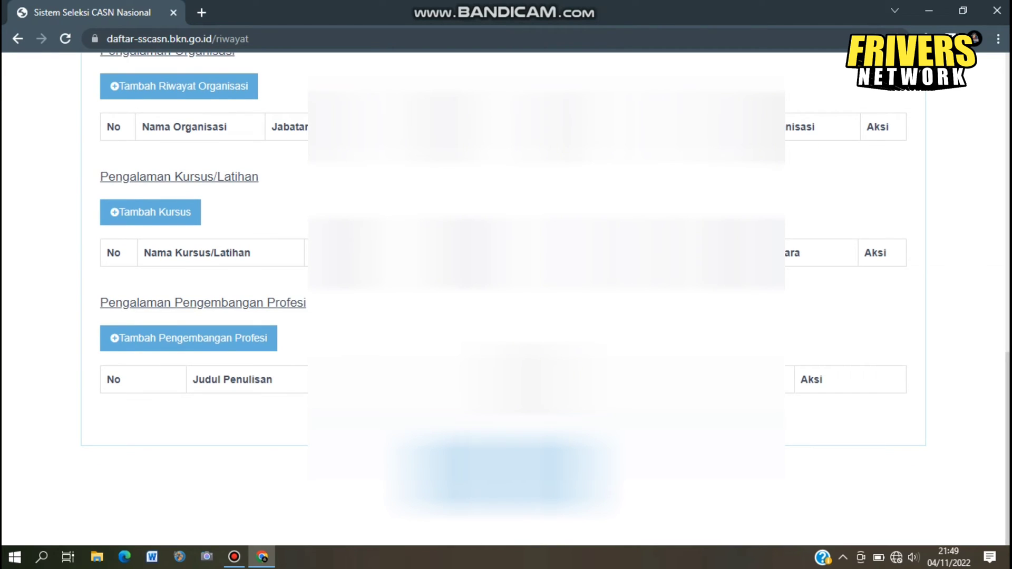
# Save Riwayat, review the four uploaded documents on Unggah Dokumen, and continue to Resume
pyautogui.click(550, 473)
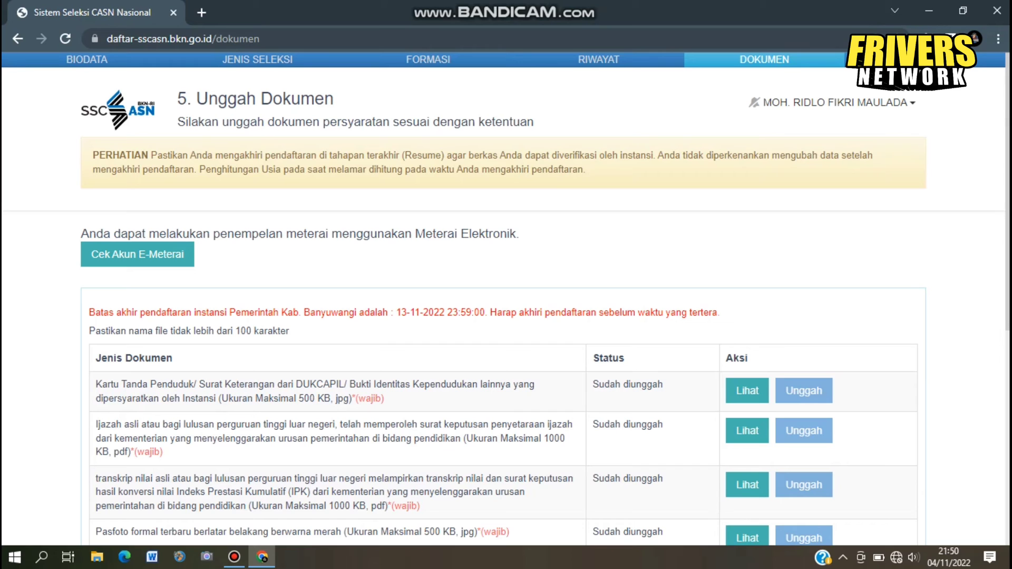
pyautogui.scroll(-3, 506, 300)
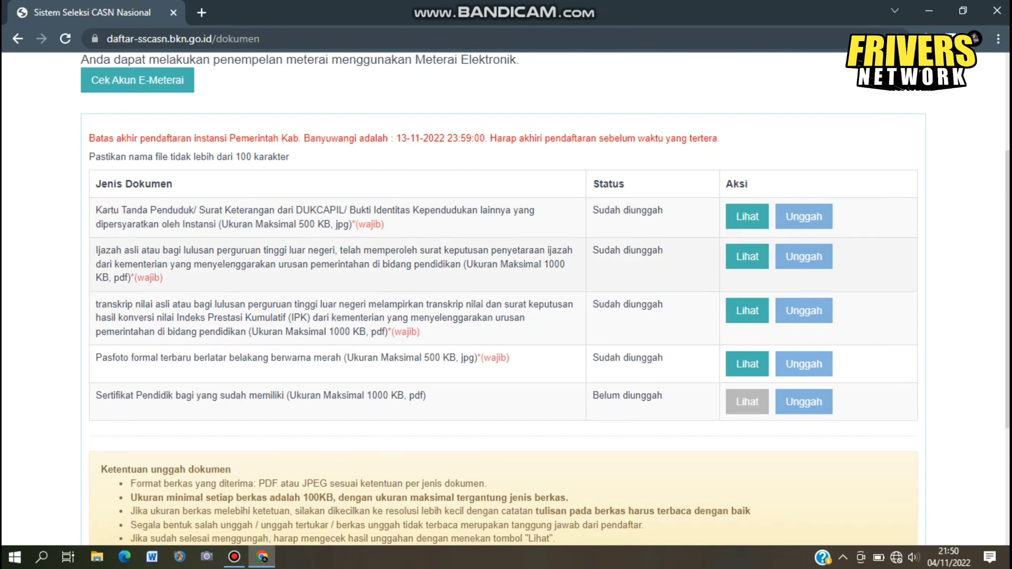
pyautogui.moveTo(1008, 258); pyautogui.dragTo(1008, 375)
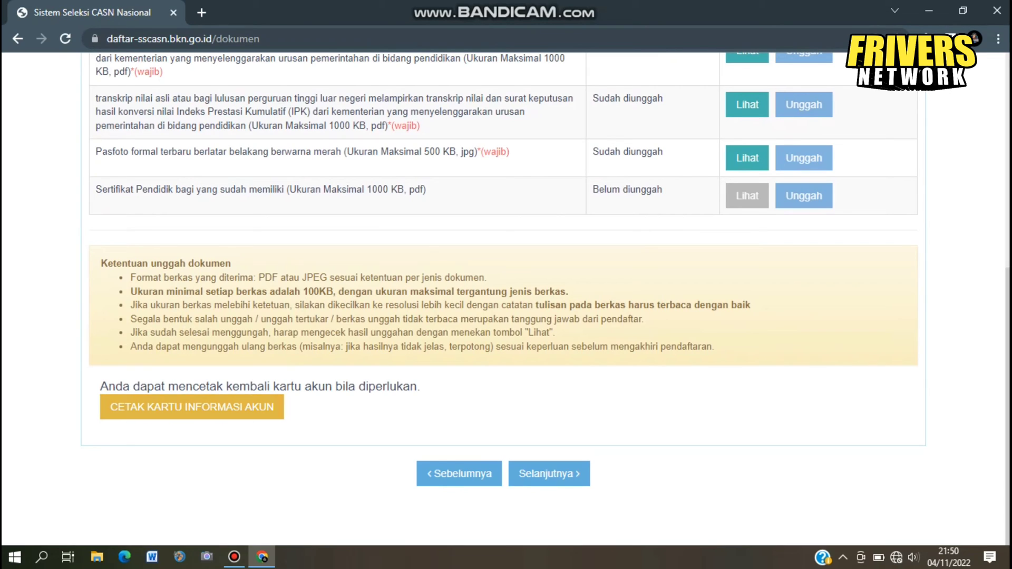
pyautogui.click(549, 474)
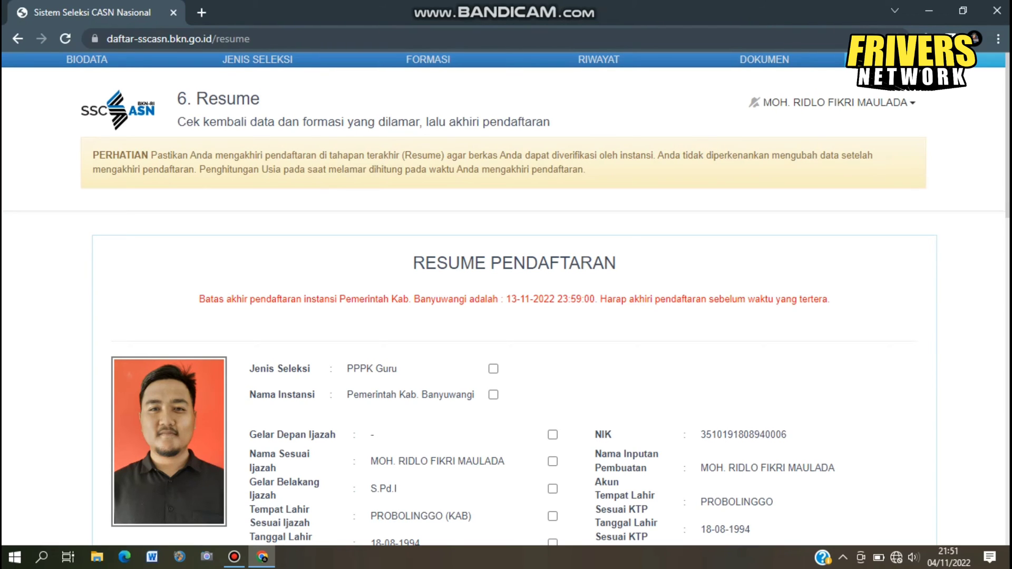
# Scroll down through the Resume Pendaftaran data for PPPK Guru at Banyuwangi
pyautogui.scroll(-3, 506, 299)
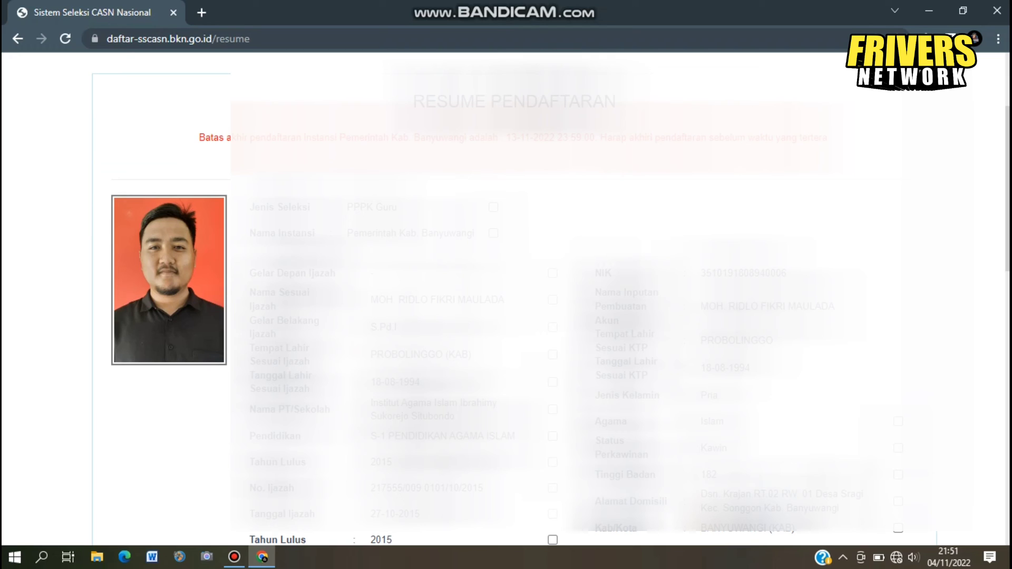
# Tick Jenis Seleksi, Nama Instansi and the diploma entries from Gelar Depan to Tanggal Ijazah
pyautogui.click(493, 207)
pyautogui.click(493, 233)
pyautogui.click(552, 274)
pyautogui.click(553, 300)
pyautogui.click(552, 327)
pyautogui.click(552, 354)
pyautogui.click(553, 382)
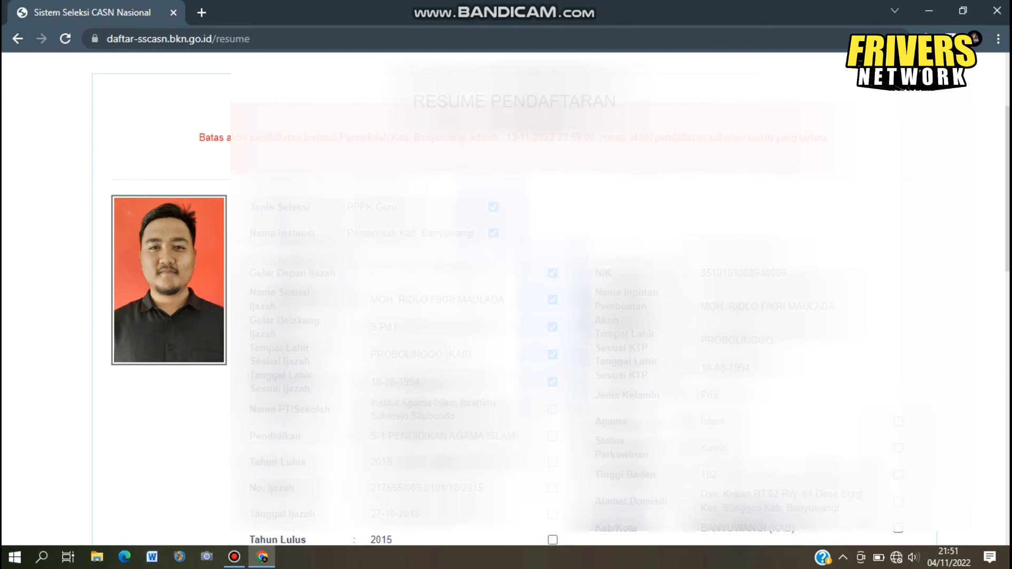
pyautogui.click(552, 410)
pyautogui.click(552, 436)
pyautogui.click(553, 462)
pyautogui.click(553, 488)
pyautogui.click(553, 514)
# Tick the second Tahun Lulus, IPK/Nilai and Jenis Sertifikasi entries
pyautogui.scroll(-4, 551, 301)
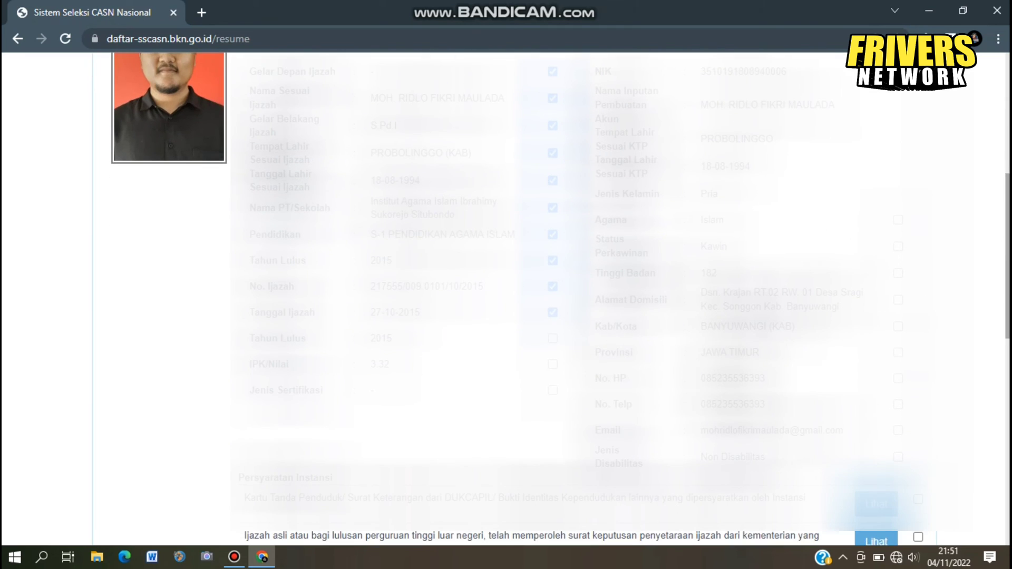
pyautogui.click(553, 339)
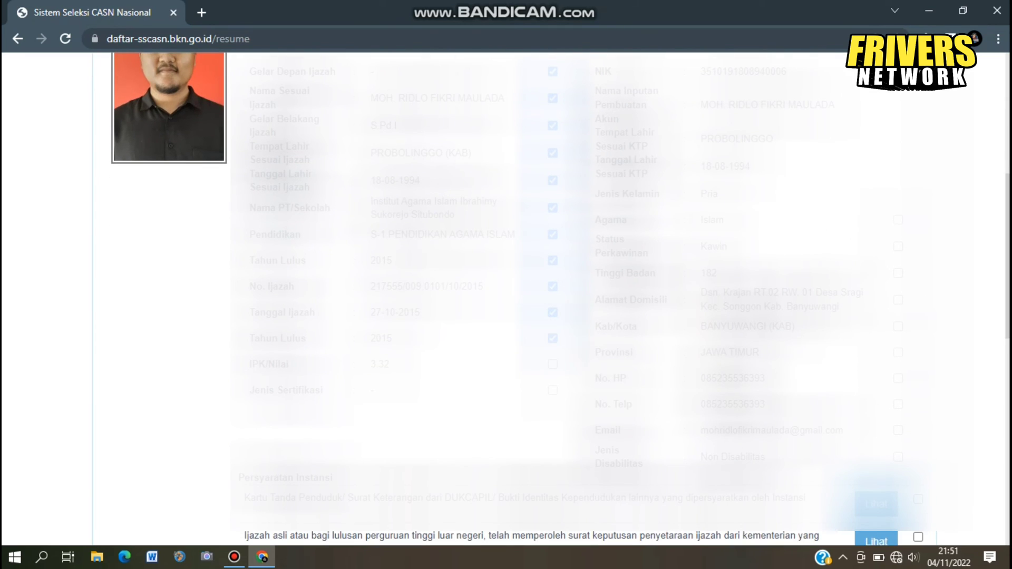
pyautogui.click(553, 364)
pyautogui.click(553, 390)
# Tick the personal entries from Agama through Jenis Disabilitas, including contact fields
pyautogui.scroll(-5, 506, 295)
pyautogui.scroll(8, 506, 296)
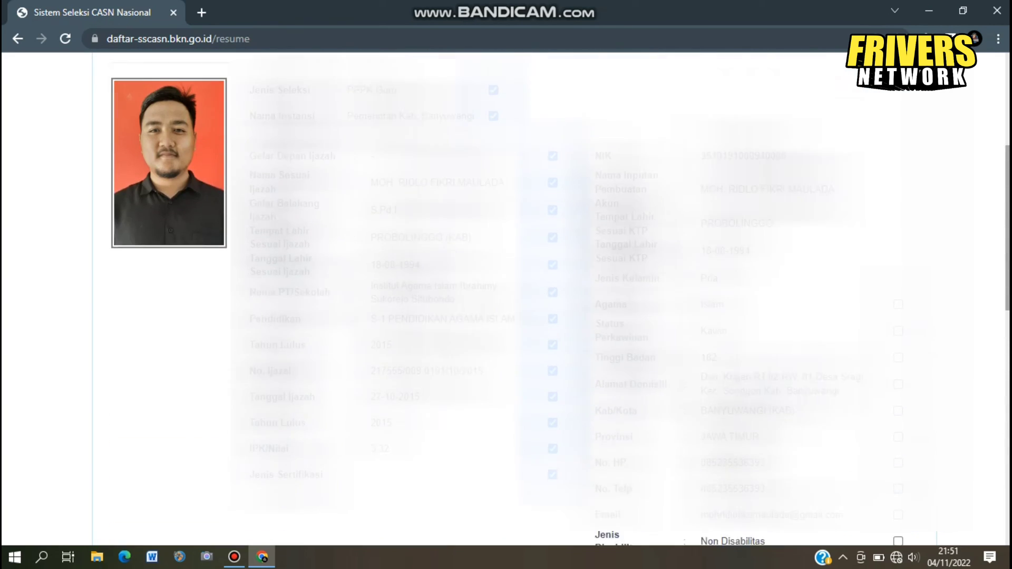
pyautogui.scroll(-1, 506, 296)
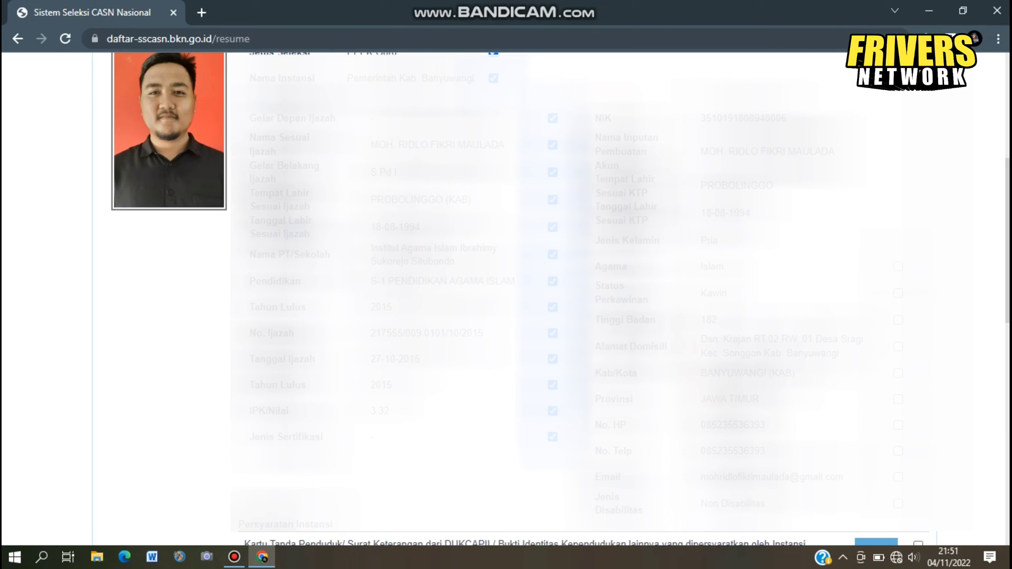
pyautogui.click(899, 267)
pyautogui.click(899, 293)
pyautogui.click(898, 320)
pyautogui.click(898, 346)
pyautogui.click(899, 374)
pyautogui.click(899, 400)
pyautogui.click(898, 425)
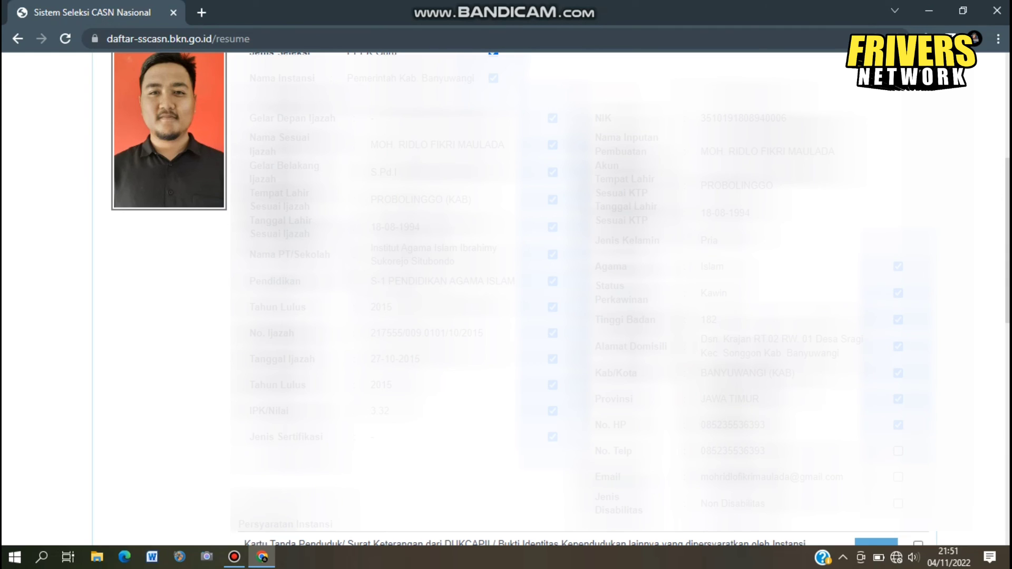
pyautogui.click(898, 452)
pyautogui.click(899, 477)
pyautogui.click(898, 504)
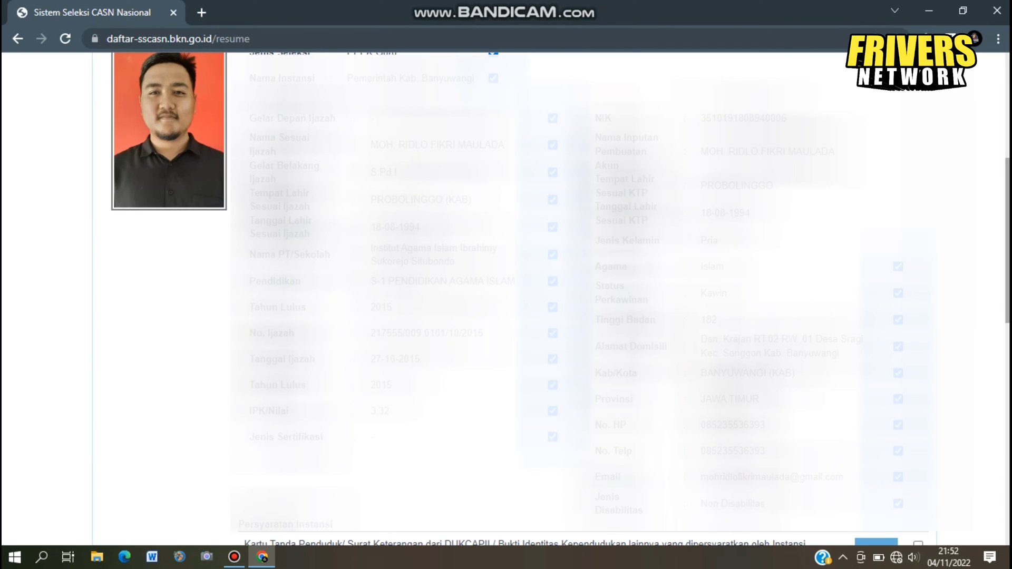
# Tick the ID card, ijazah, transcript, formal photo and Sertifikat Pendidik requirements
pyautogui.scroll(-4, 559, 301)
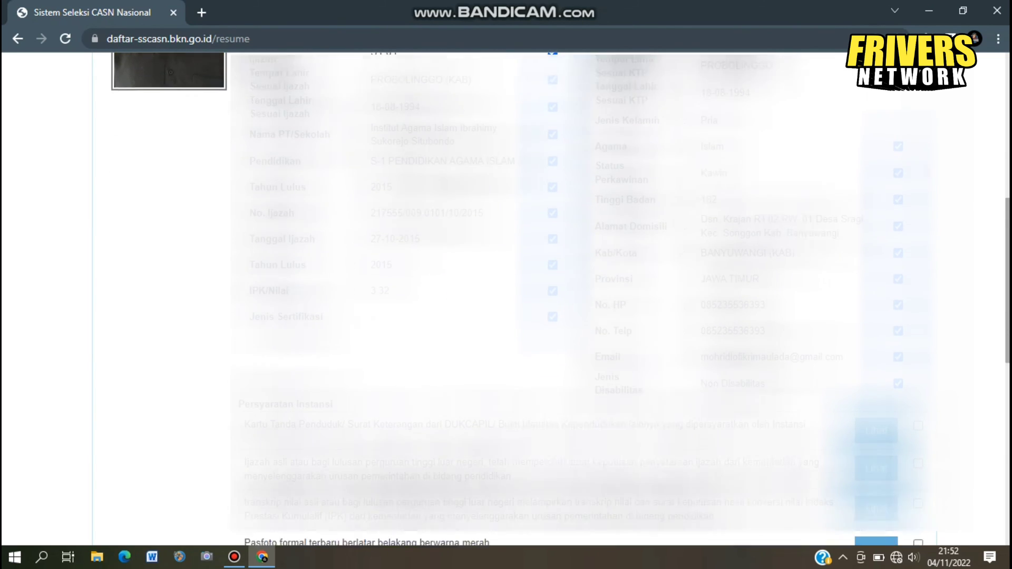
pyautogui.scroll(-1, 624, 299)
pyautogui.click(918, 284)
pyautogui.click(918, 322)
pyautogui.click(918, 362)
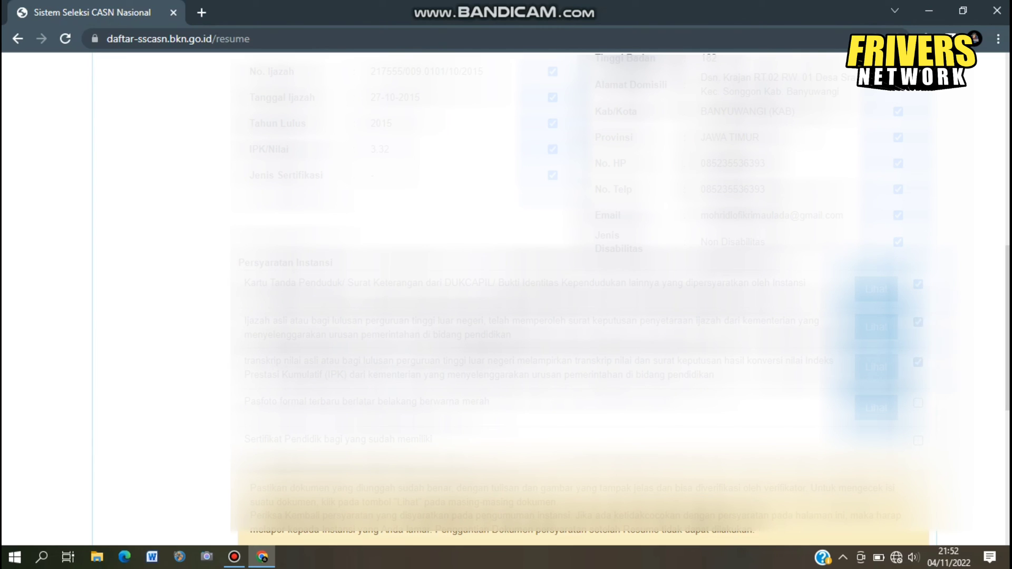
pyautogui.click(918, 403)
pyautogui.click(919, 441)
pyautogui.scroll(-3, 919, 441)
pyautogui.scroll(-5, 506, 295)
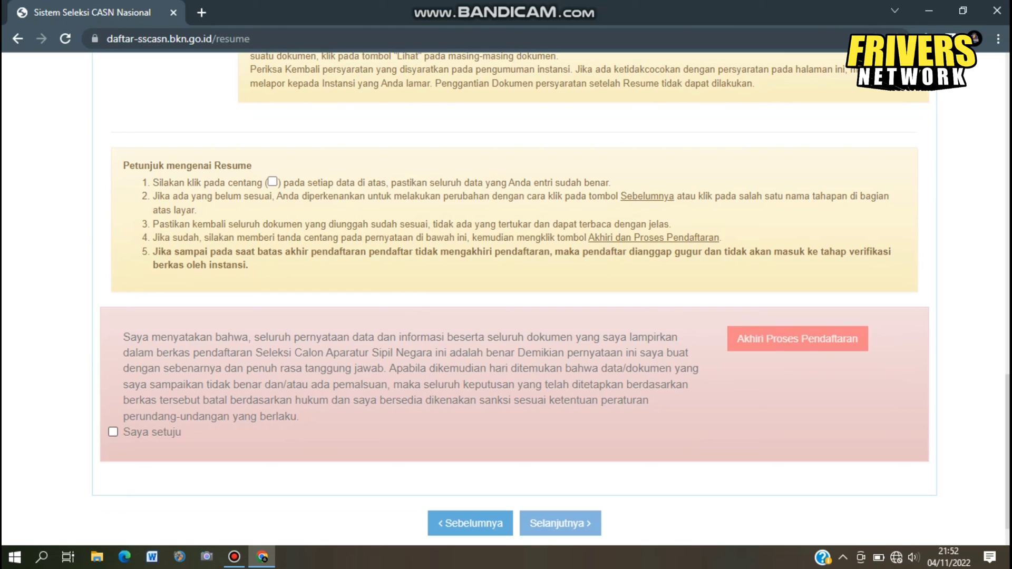
# Tick 'Saya setuju' in the declaration box at the bottom of the resume
pyautogui.click(113, 432)
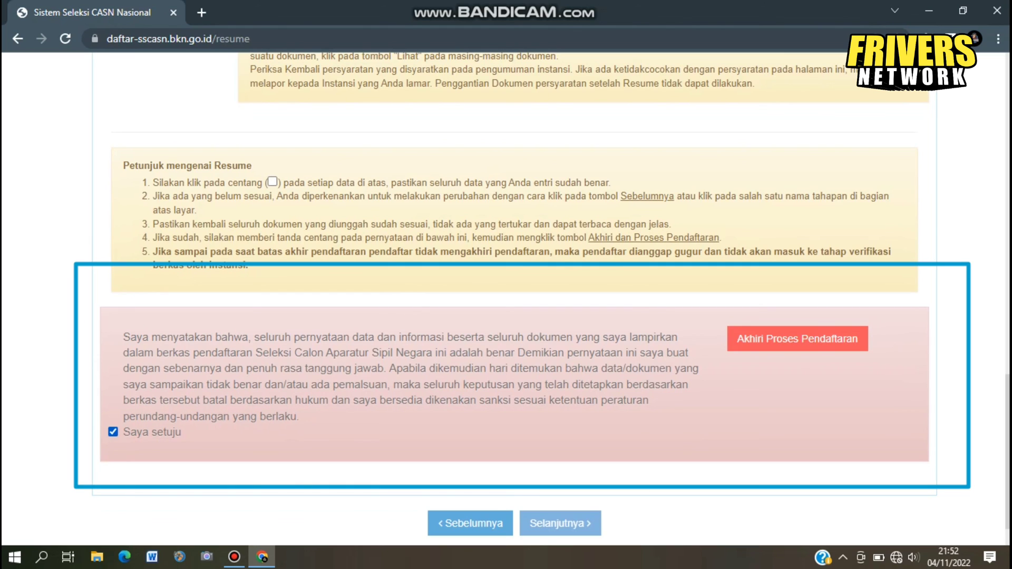